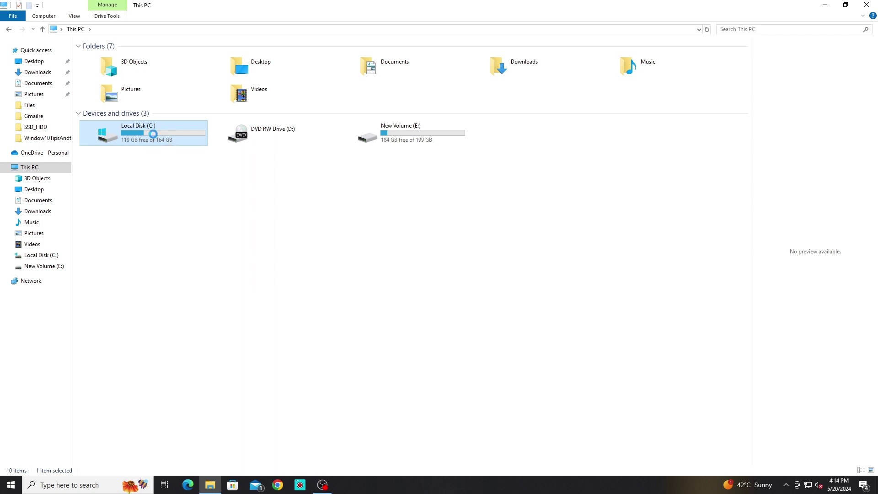
Open Disk Cleanup for Local Disk (C:) from the drive's properties and place its window beside the properties.
right_click(153, 135)
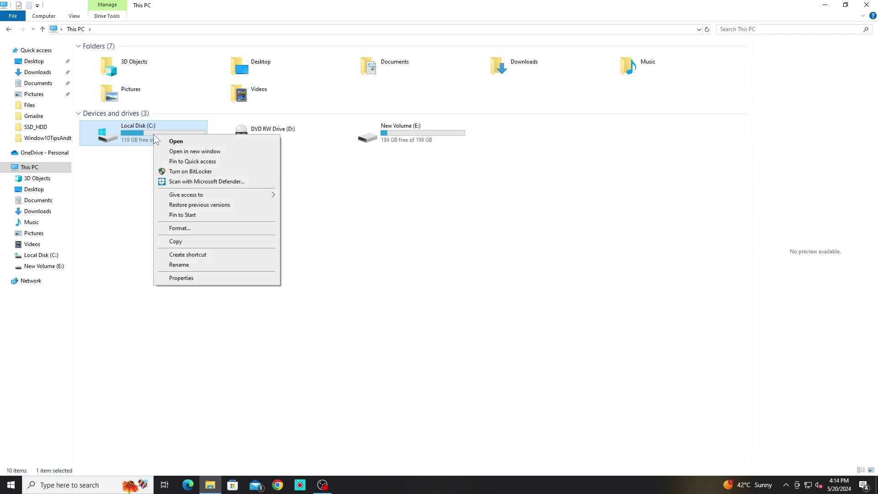
click(181, 278)
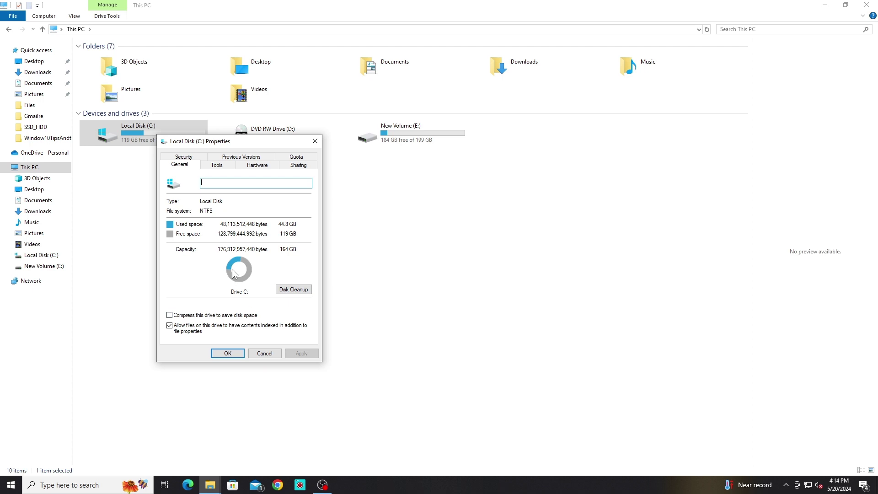
click(222, 165)
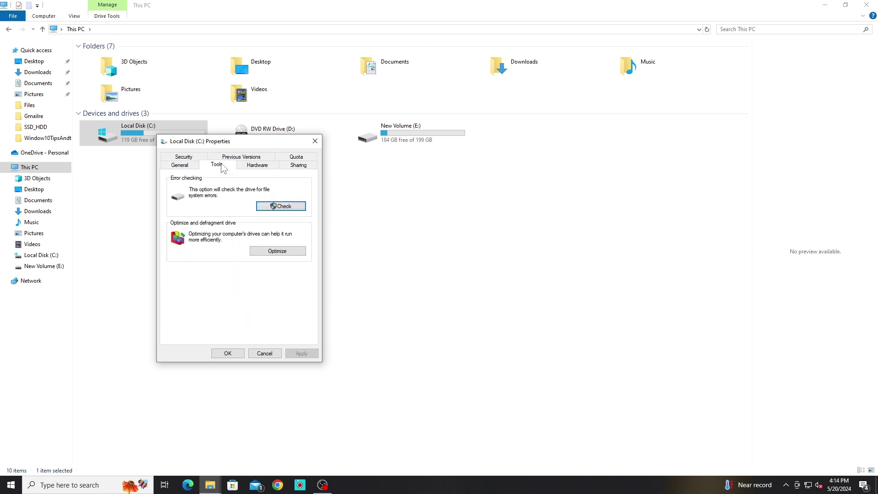
click(188, 166)
click(298, 291)
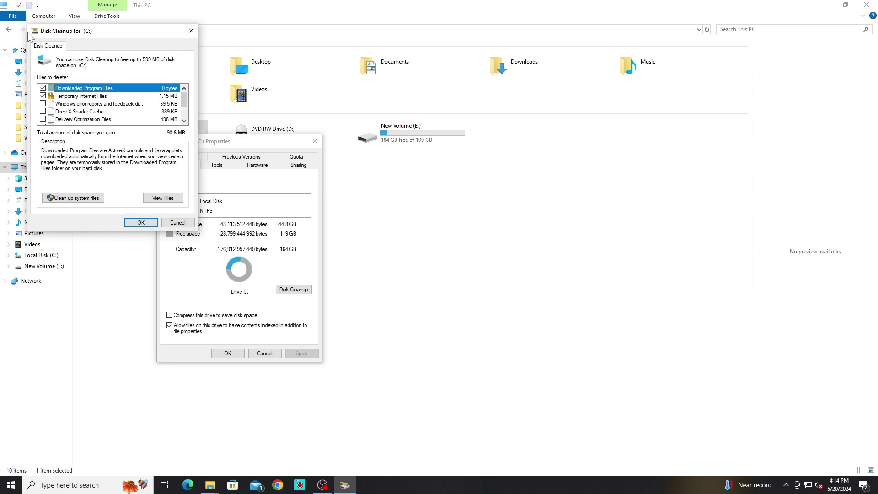
drag(98, 36, 424, 204)
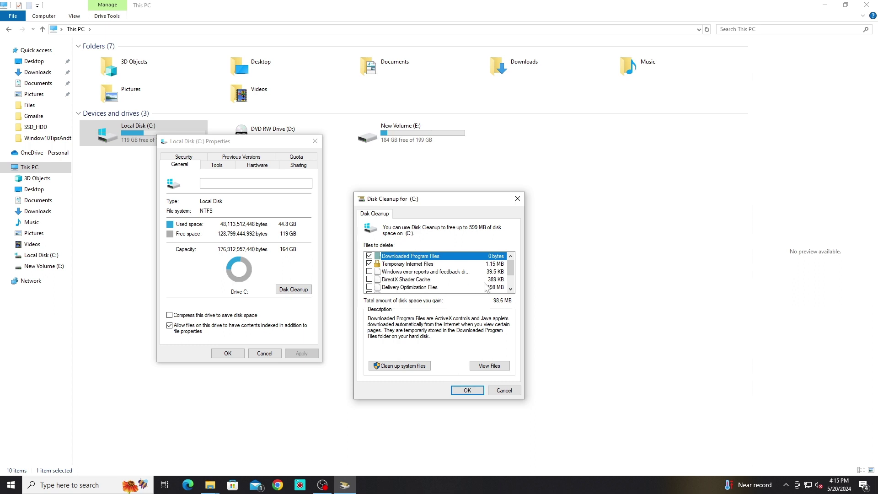
Include Temporary files in the files to delete and rescan drive C: for system files to clean up.
scroll(479, 288, down, 1)
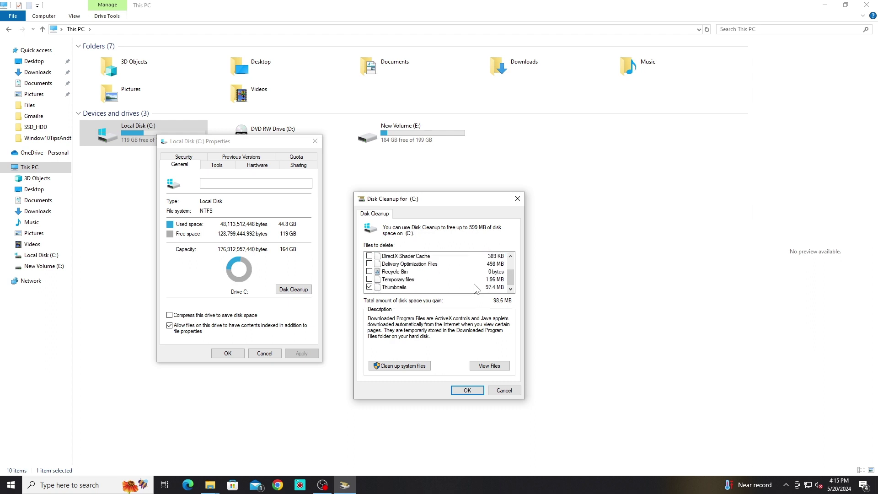
click(369, 279)
click(404, 369)
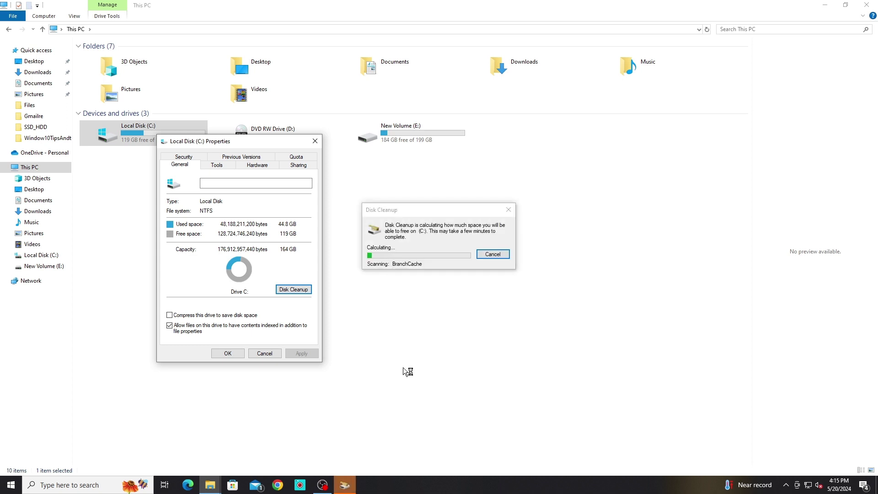
click(455, 252)
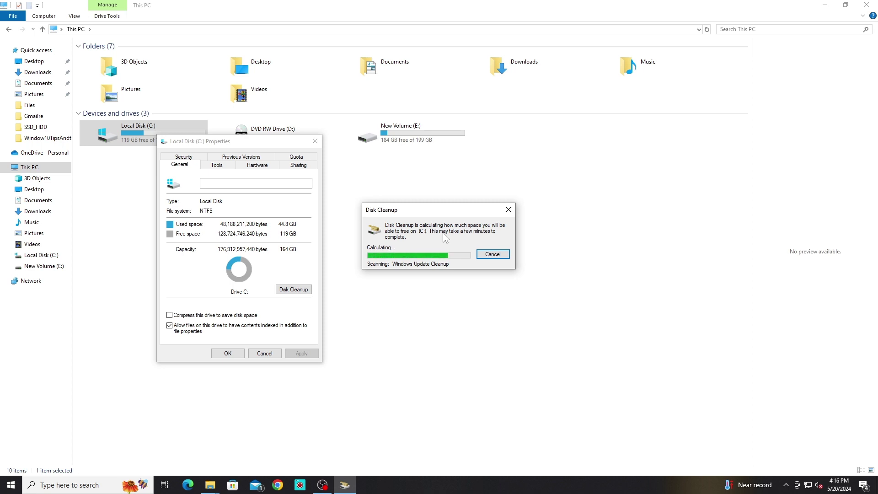
key(super+r)
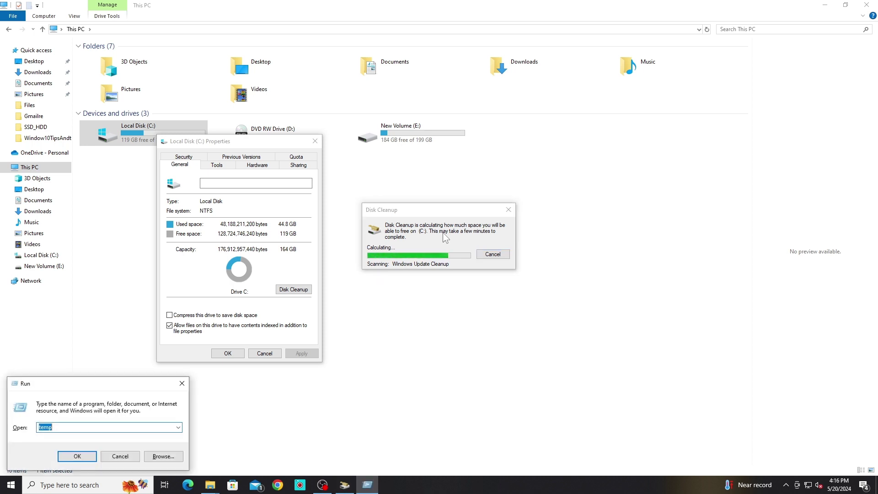
key(Down)
key(Down)
key(Return)
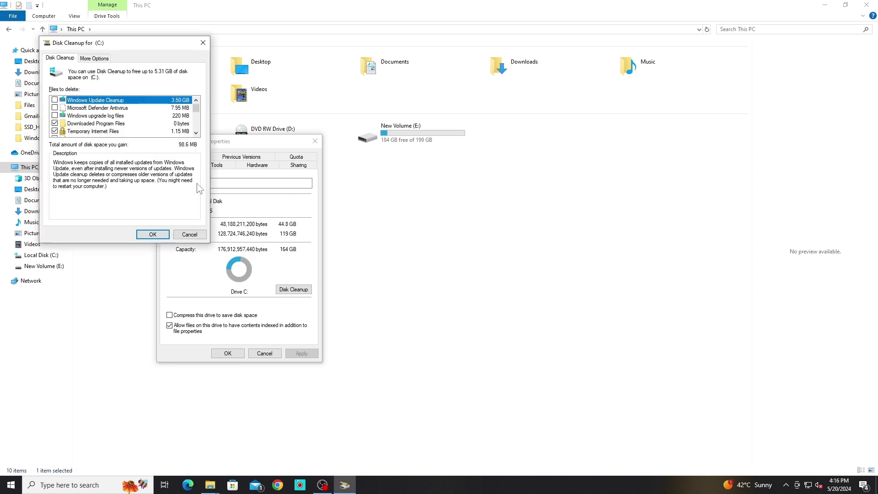
Select Windows Update Cleanup among the files to delete and clear that selection again.
drag(132, 46, 471, 163)
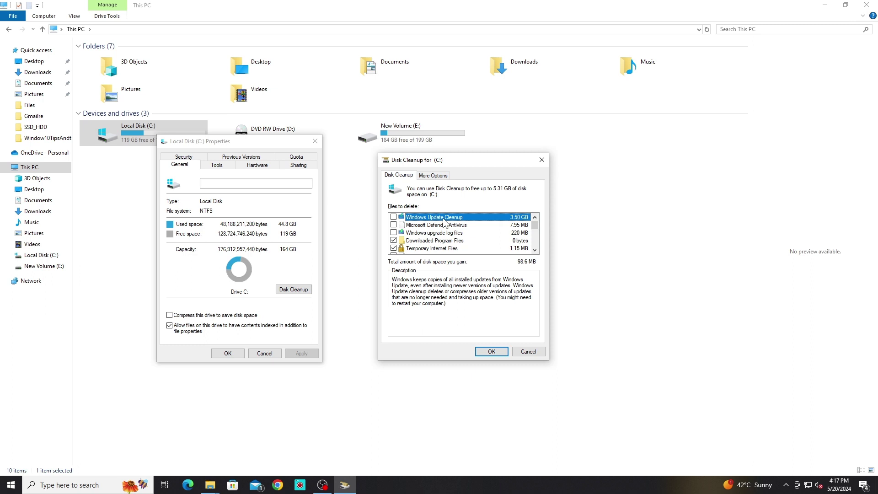
click(394, 217)
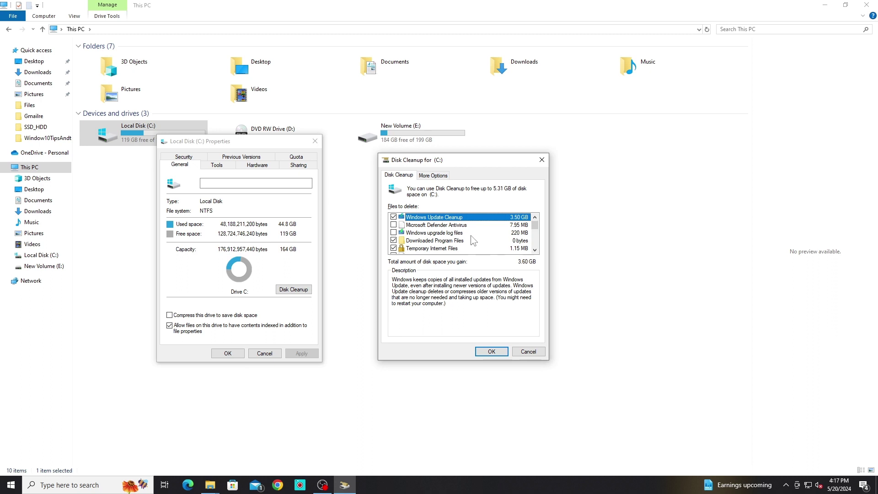
scroll(470, 244, down, 1)
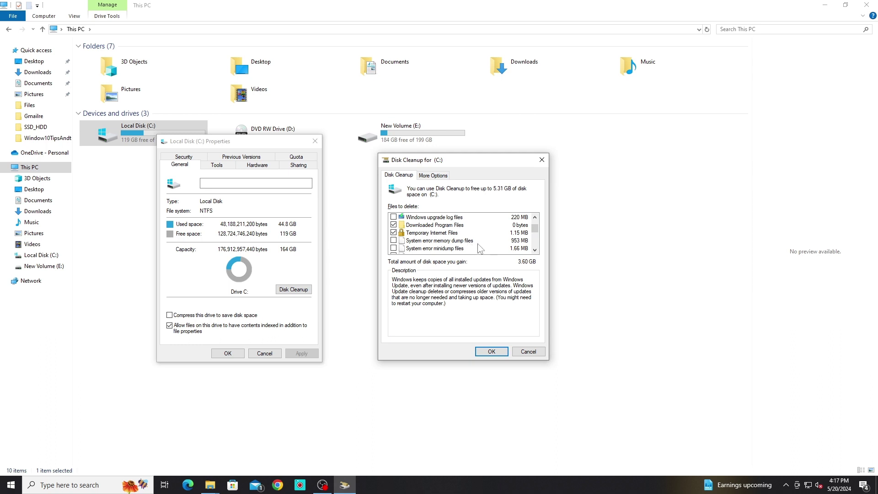
scroll(412, 243, up, 1)
click(393, 218)
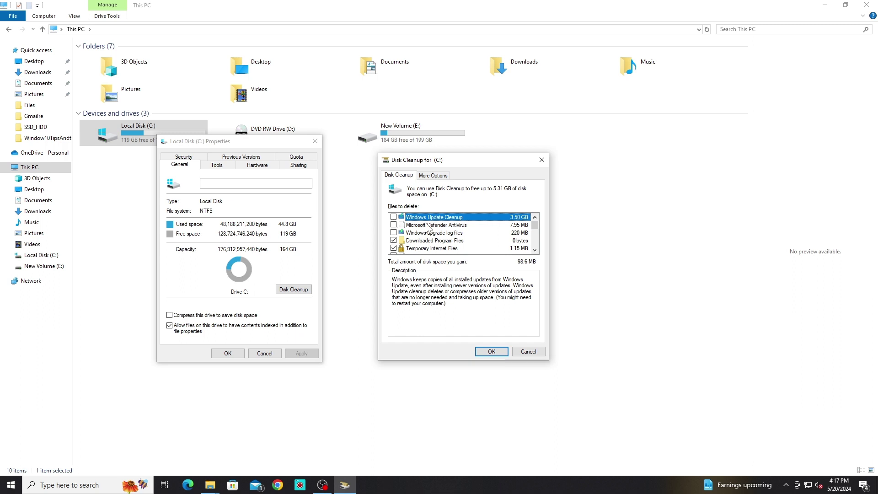
Include System error memory dump files in the files to delete.
scroll(425, 235, down, 2)
scroll(420, 243, up, 1)
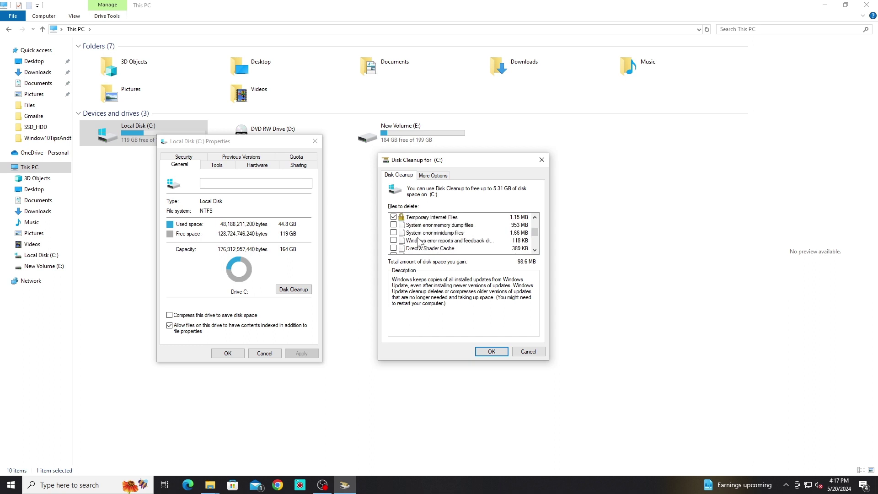
scroll(416, 240, up, 2)
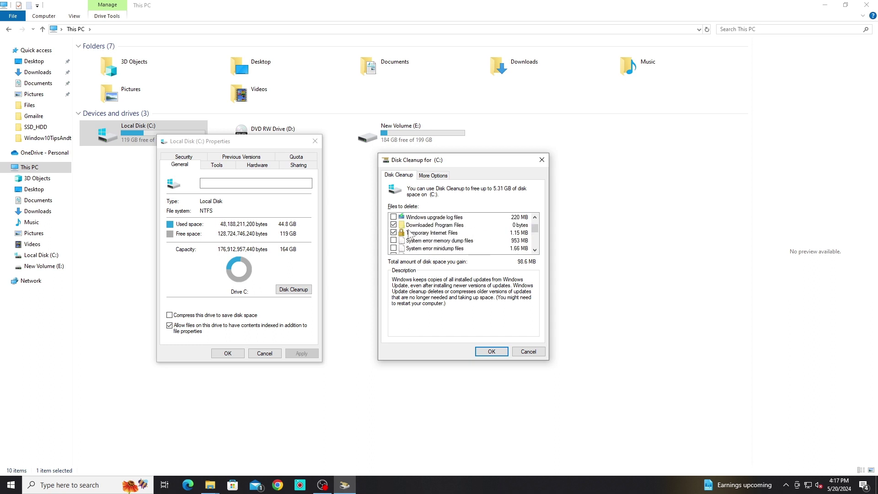
scroll(410, 241, down, 1)
click(393, 240)
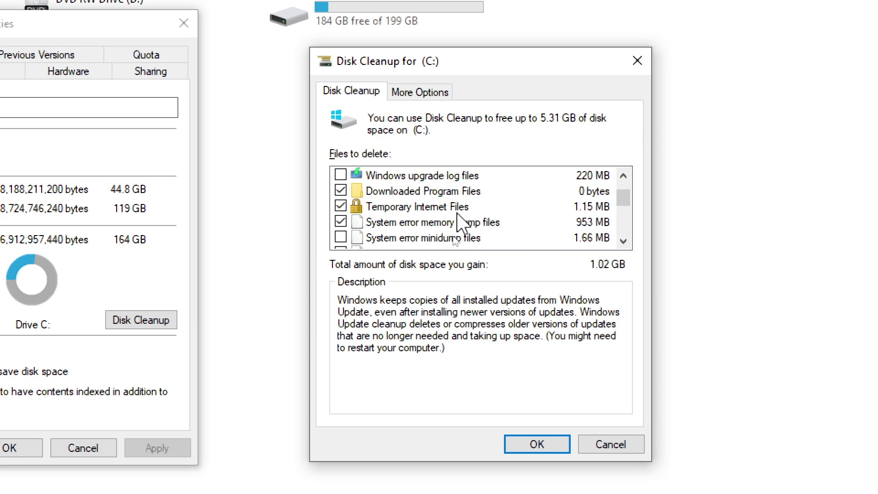
Read the descriptions of Temporary Internet Files, Downloaded Program Files and System error memory dump files.
click(582, 211)
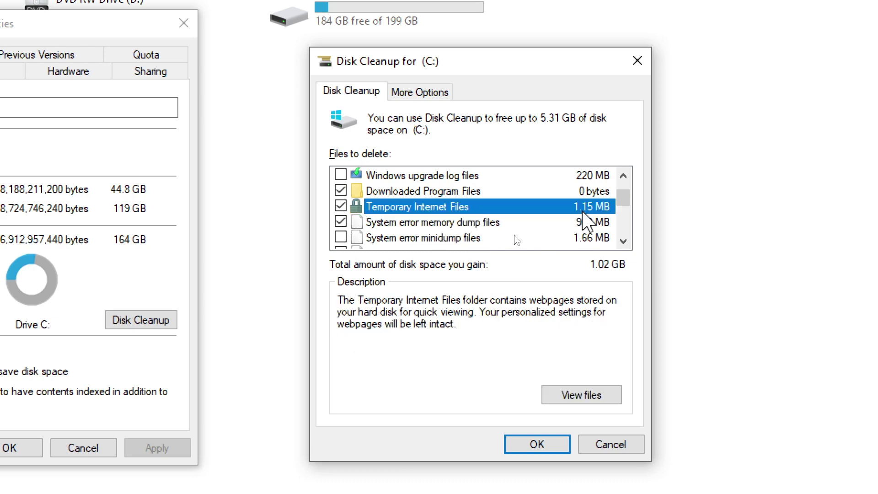
click(393, 193)
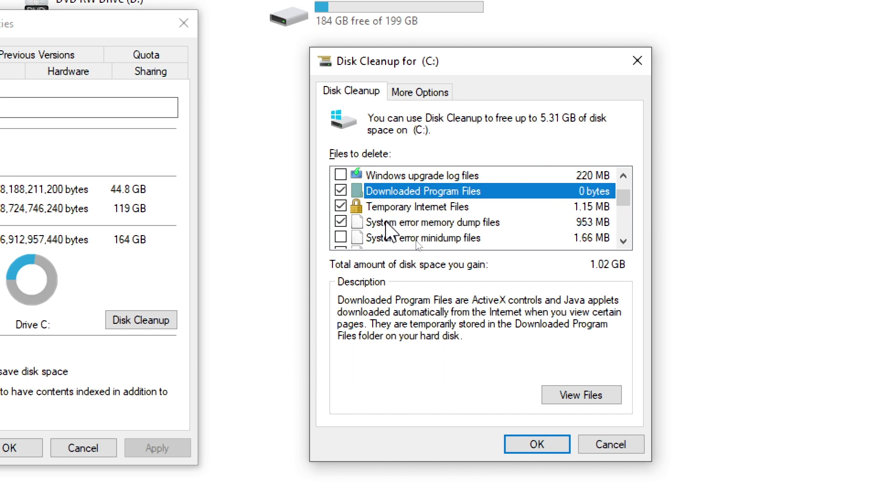
click(389, 223)
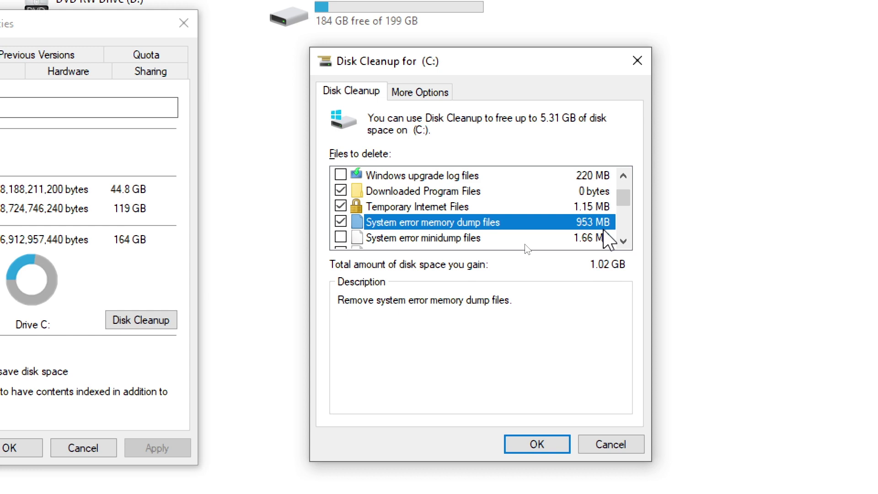
scroll(483, 235, up, 1)
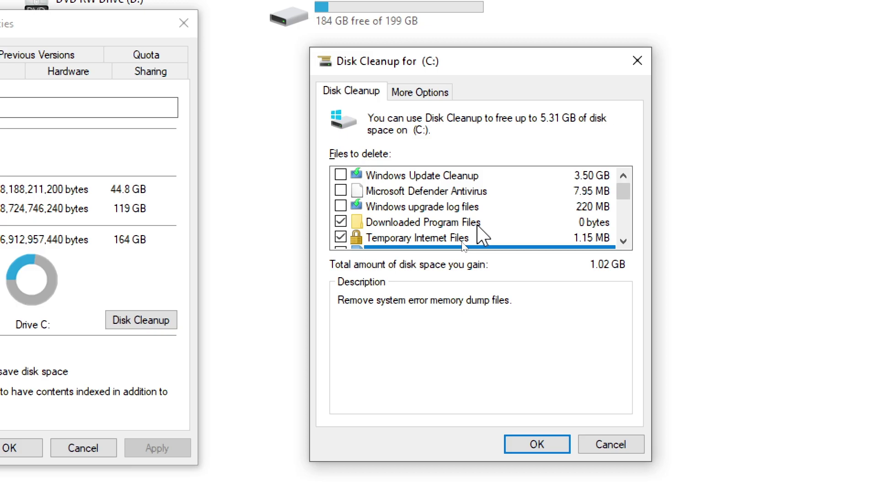
Include System error minidump files, Windows error reports and feedback, and Temporary files in the files to delete.
scroll(477, 224, down, 2)
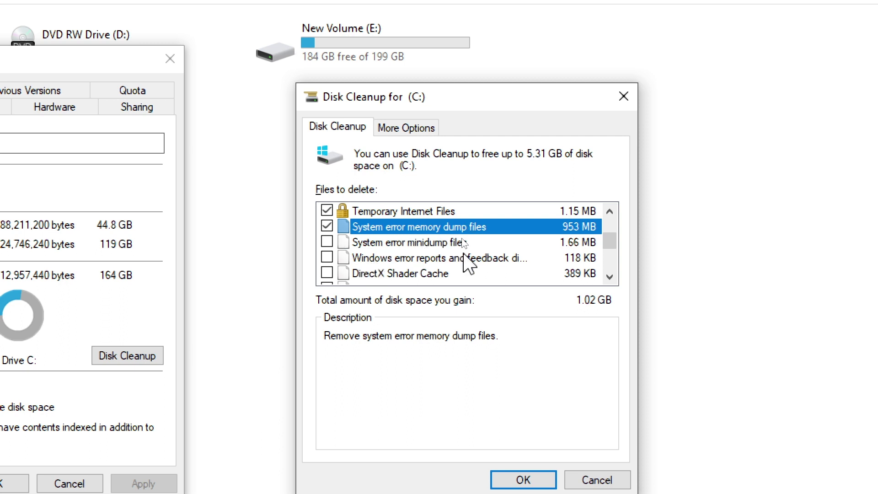
click(327, 242)
scroll(462, 247, down, 1)
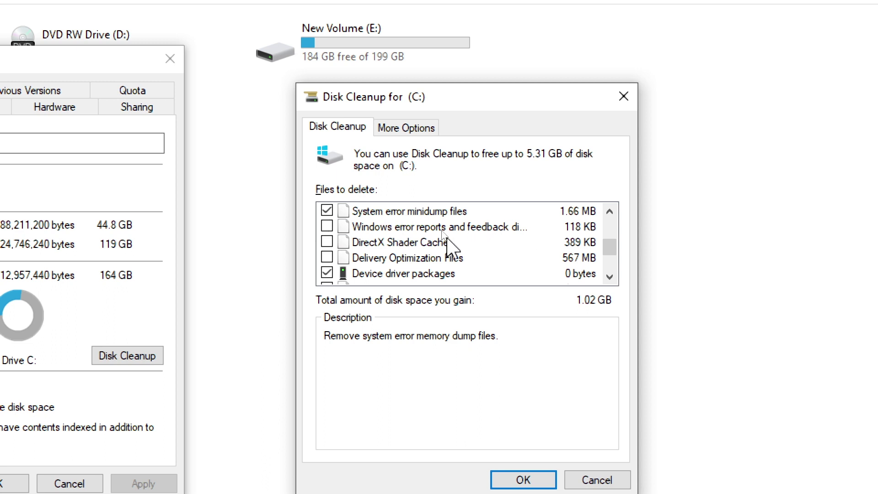
click(326, 226)
scroll(485, 247, down, 2)
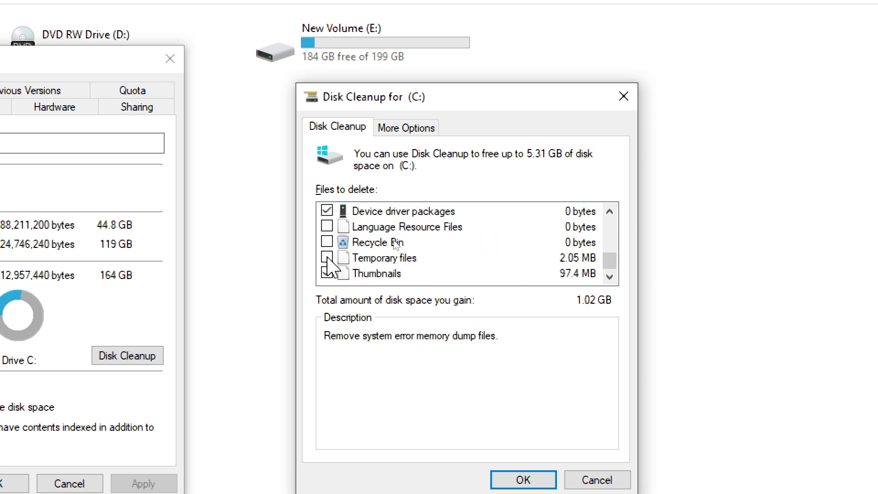
click(326, 258)
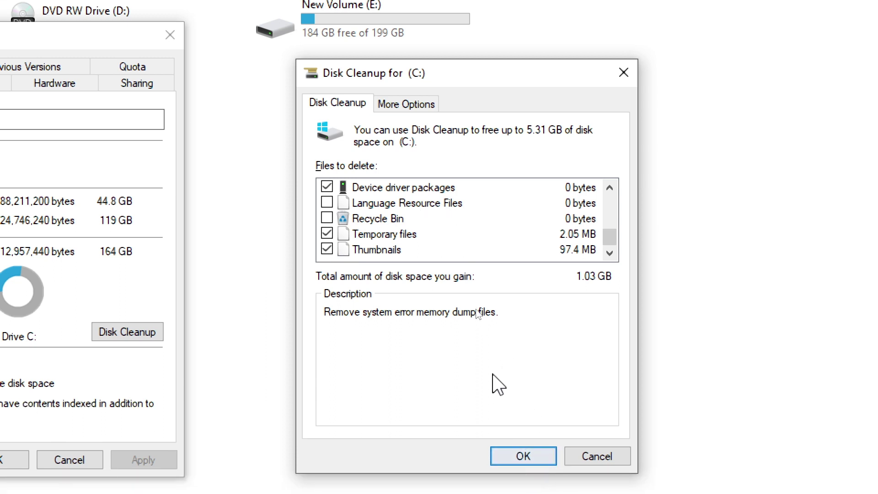
click(326, 234)
click(327, 234)
Exclude Downloaded Program Files and Device driver packages from the files to delete.
scroll(378, 231, up, 4)
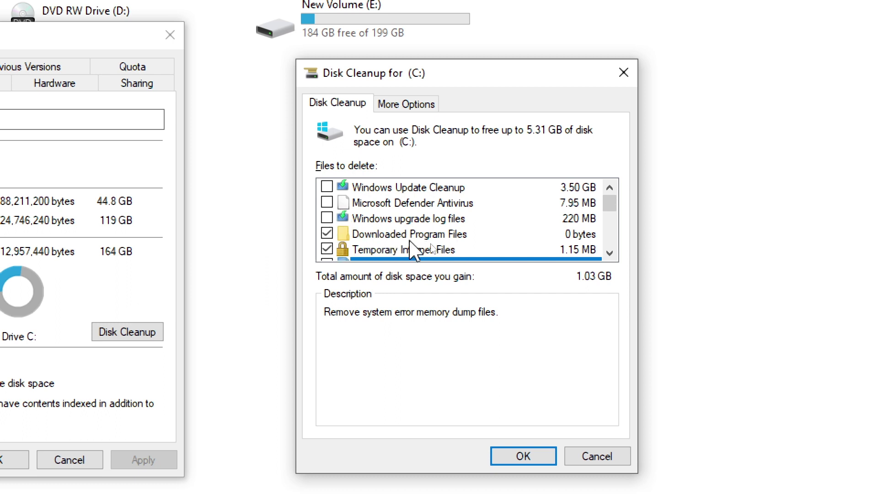
scroll(497, 249, down, 1)
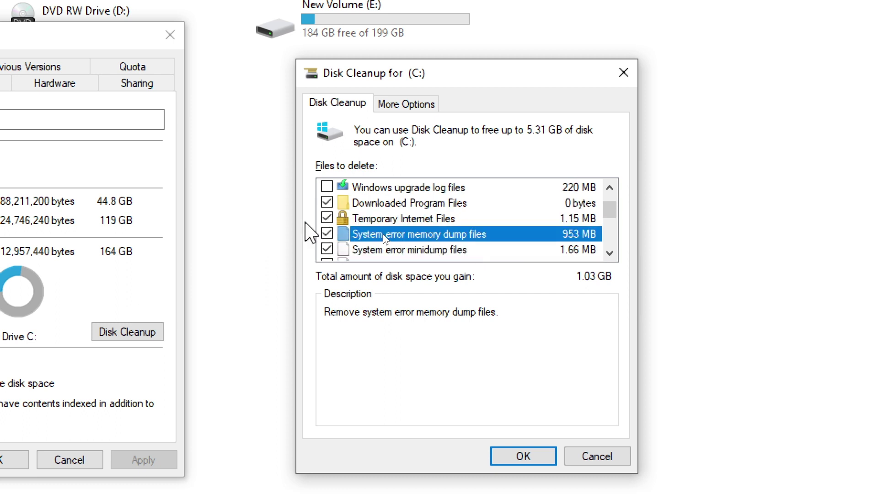
click(327, 203)
scroll(476, 233, down, 1)
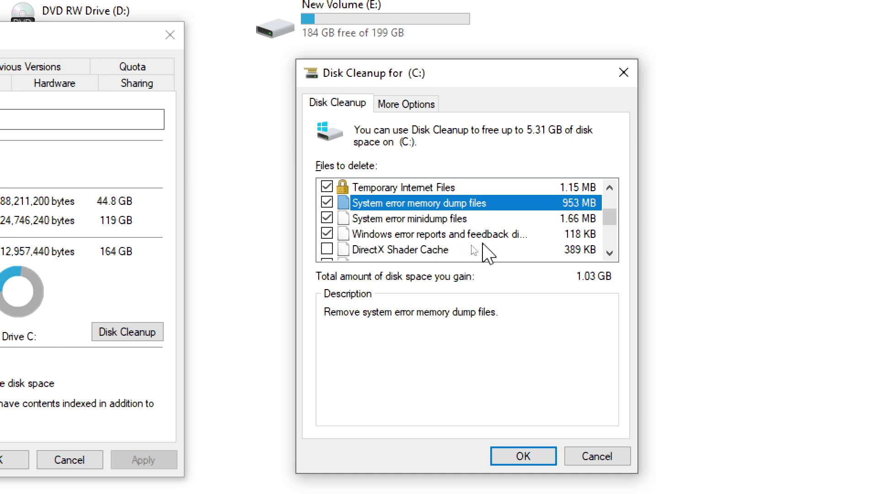
scroll(487, 254, down, 1)
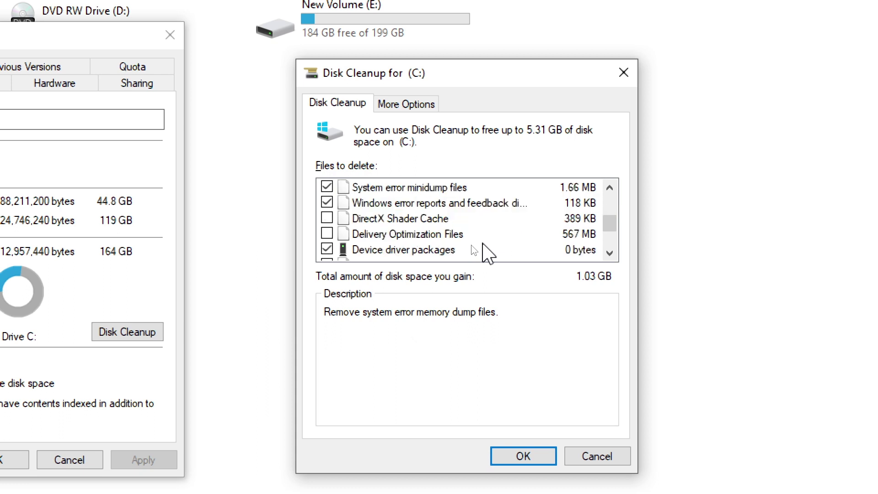
scroll(483, 242, down, 1)
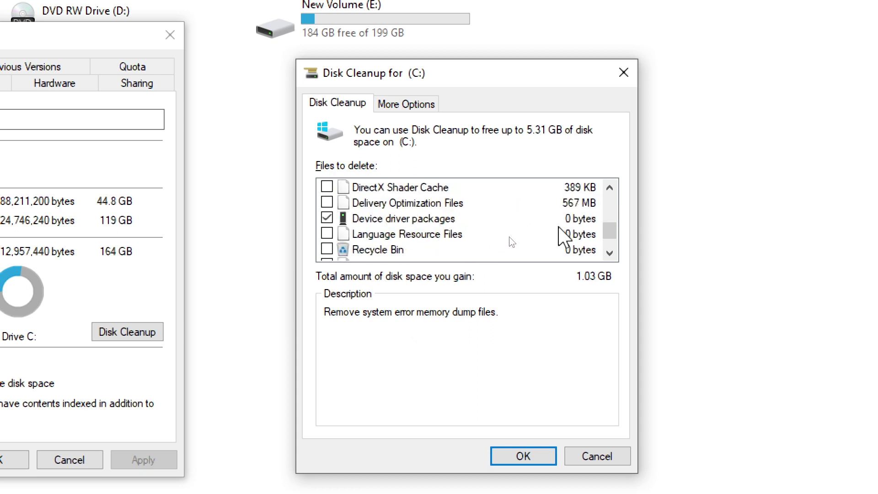
click(327, 219)
Run the cleanup with Thumbnails still included, permanently deleting the chosen files, and close the drive's properties.
scroll(400, 242, down, 1)
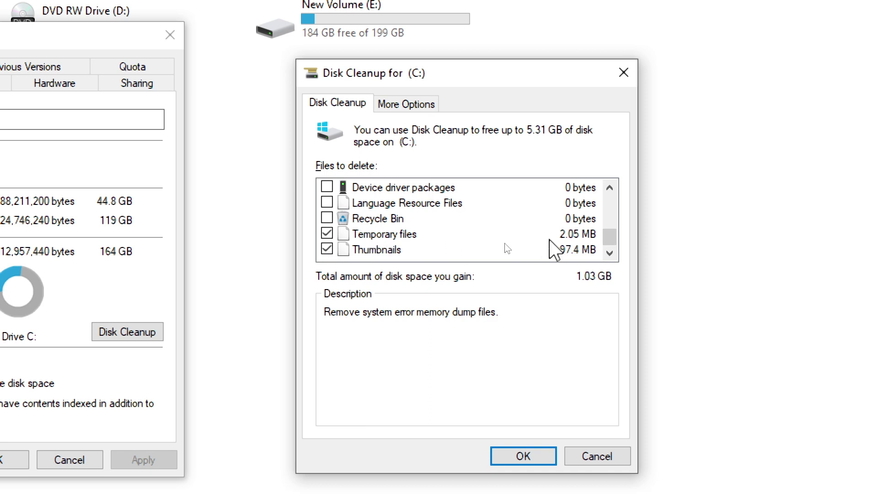
click(327, 250)
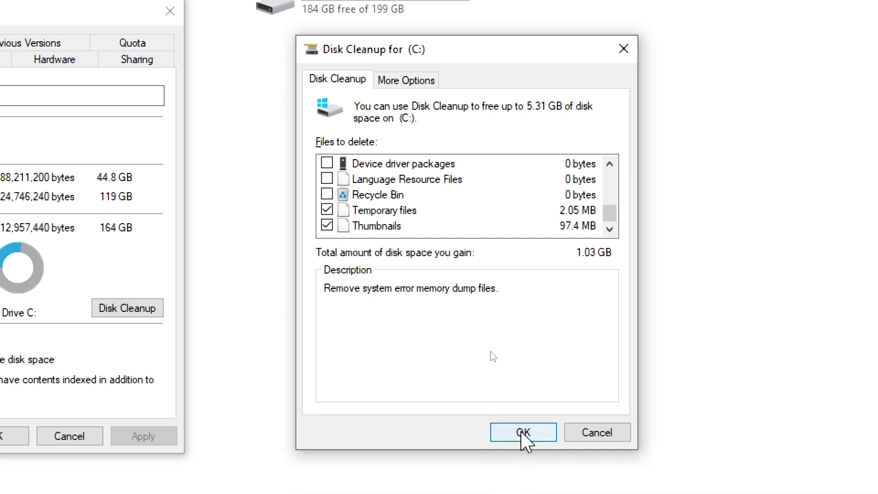
click(521, 433)
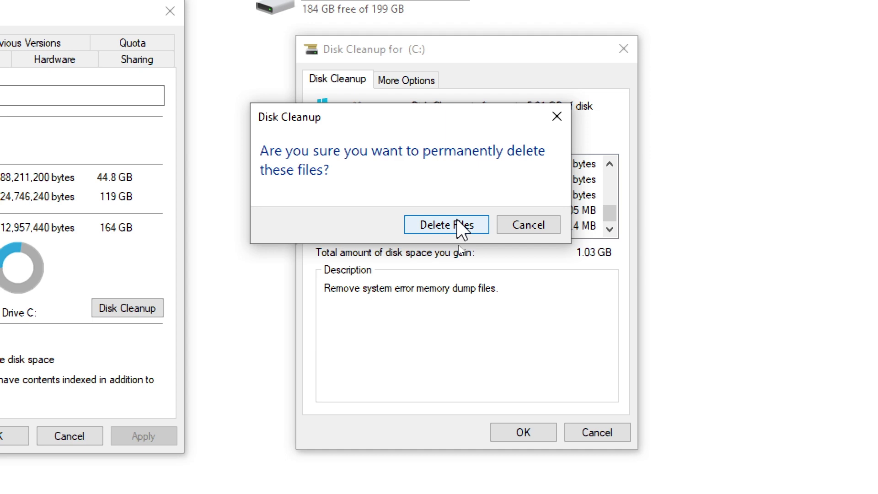
click(462, 230)
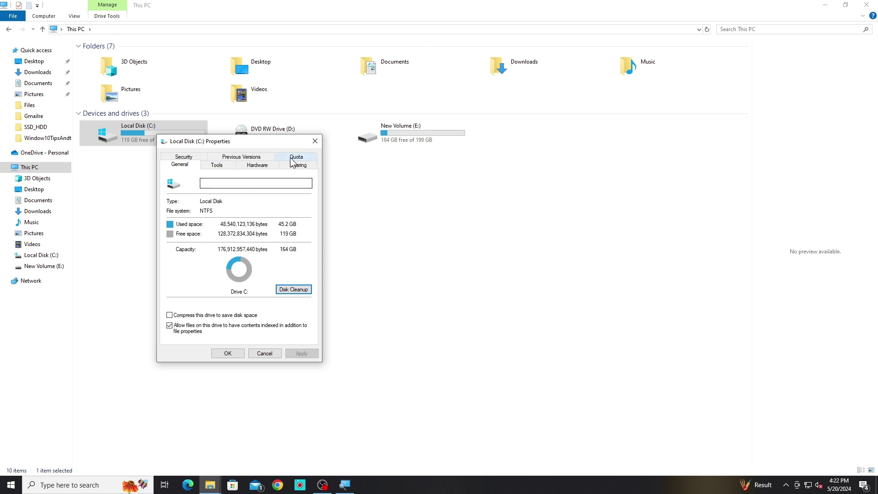
click(314, 140)
click(348, 208)
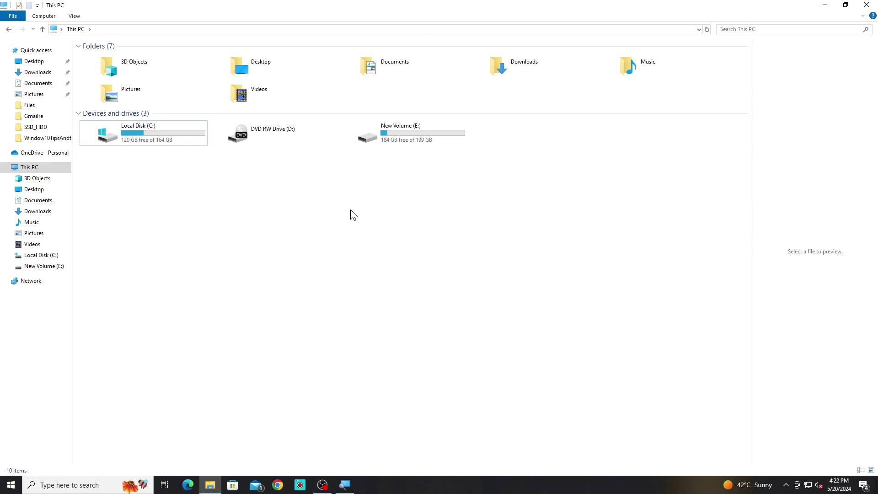
Open the Windows Temp folder with the Run command temp and permanently delete all its items, granting administrator permission and skipping the file in use.
key(super+r)
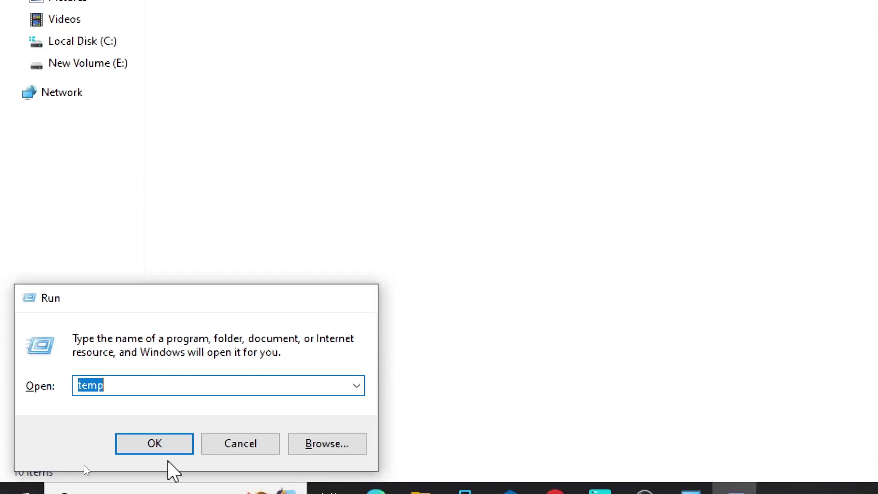
key(Return)
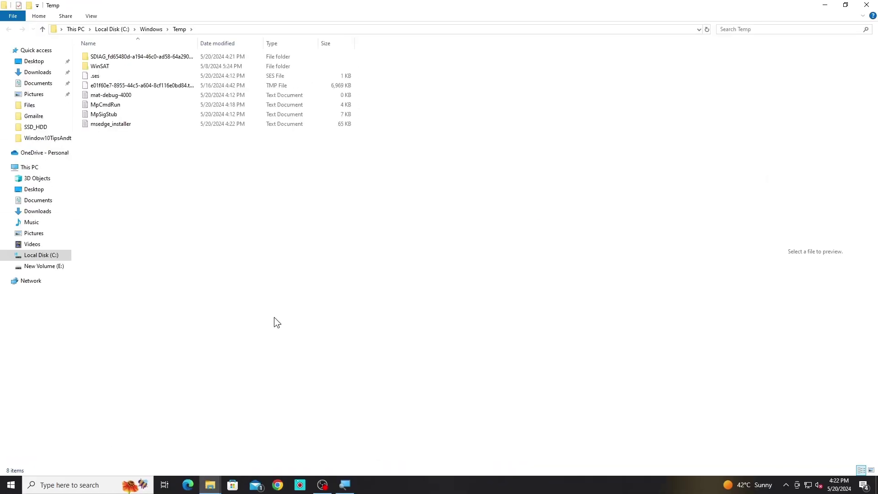
key(ctrl+a)
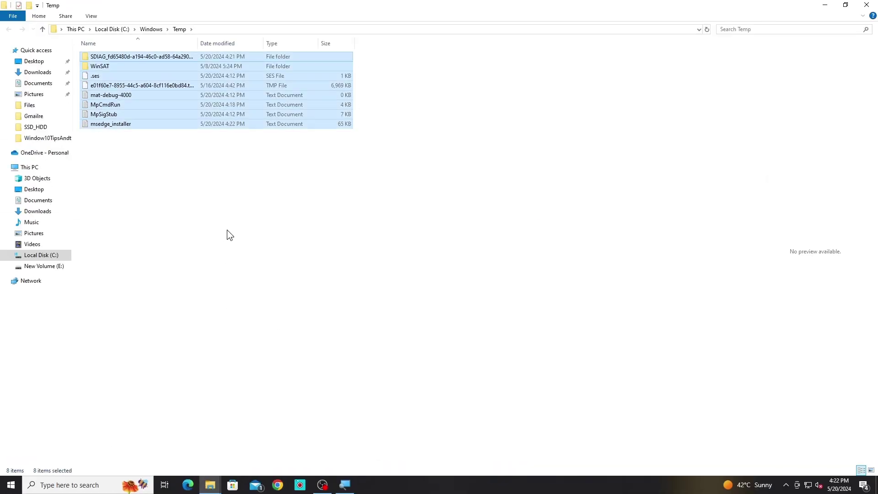
key(shift+Delete)
key(Return)
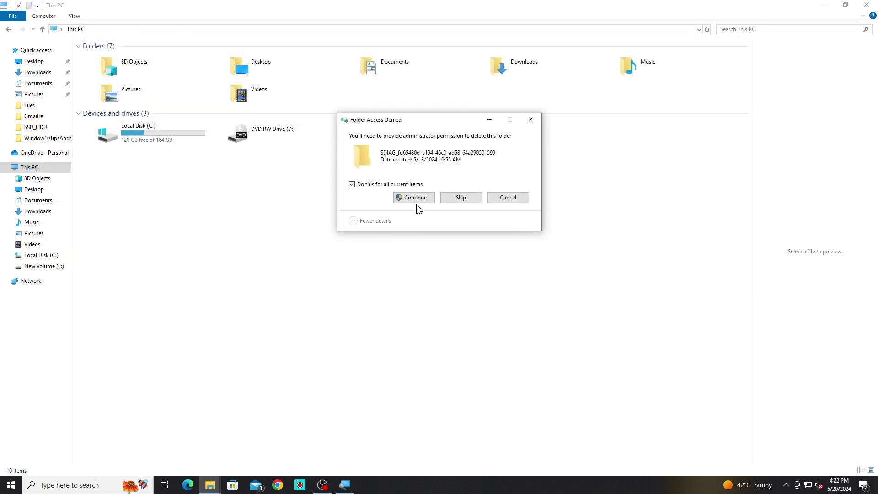
click(423, 199)
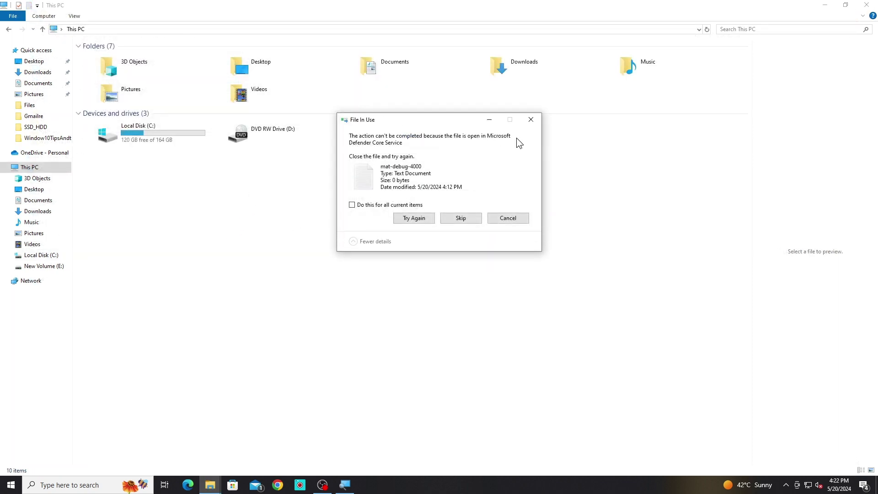
click(472, 217)
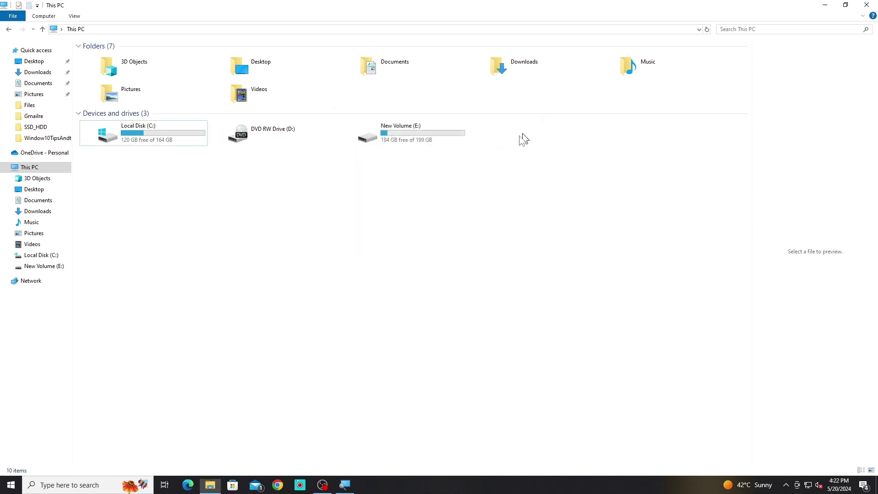
Open the user account's local Temp folder with the Run command %temp%.
key(super+r)
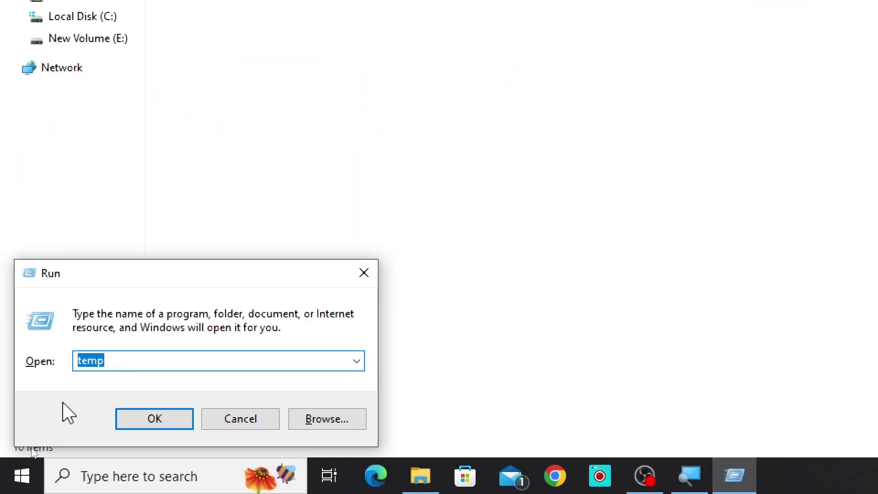
text(%)
key(Down)
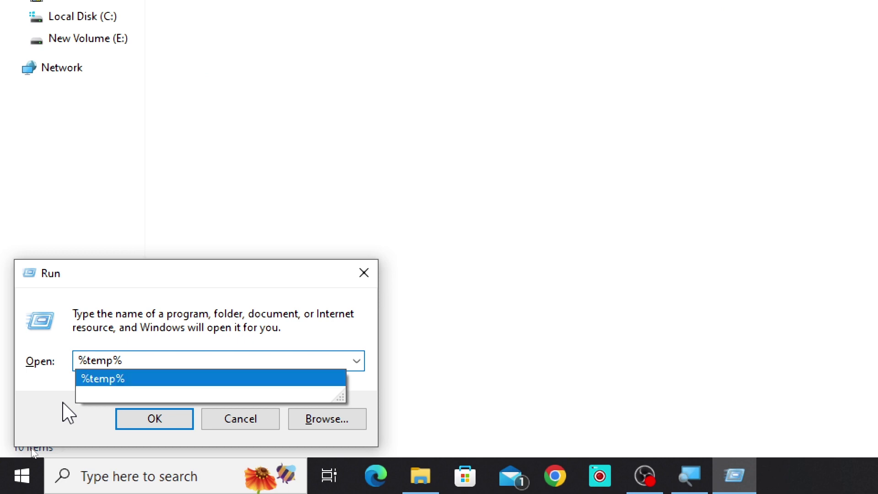
key(Return)
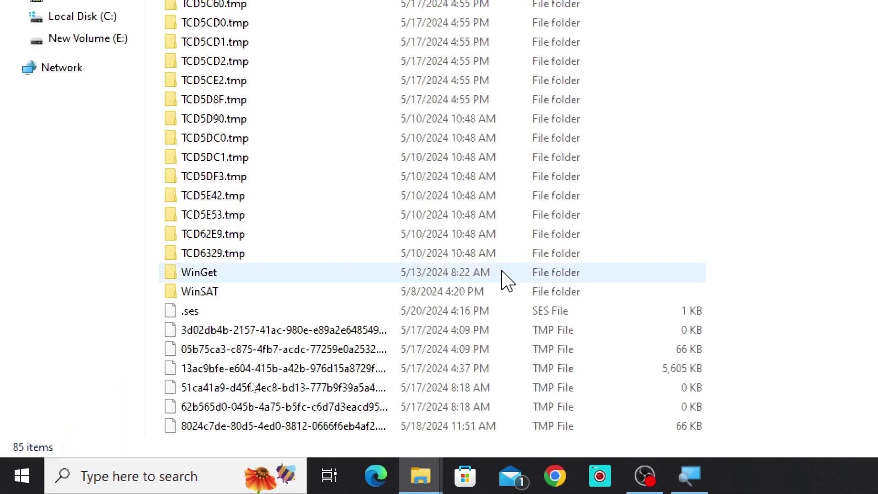
Permanently delete everything in the local Temp folder, skipping all items that need administrator permission.
click(322, 59)
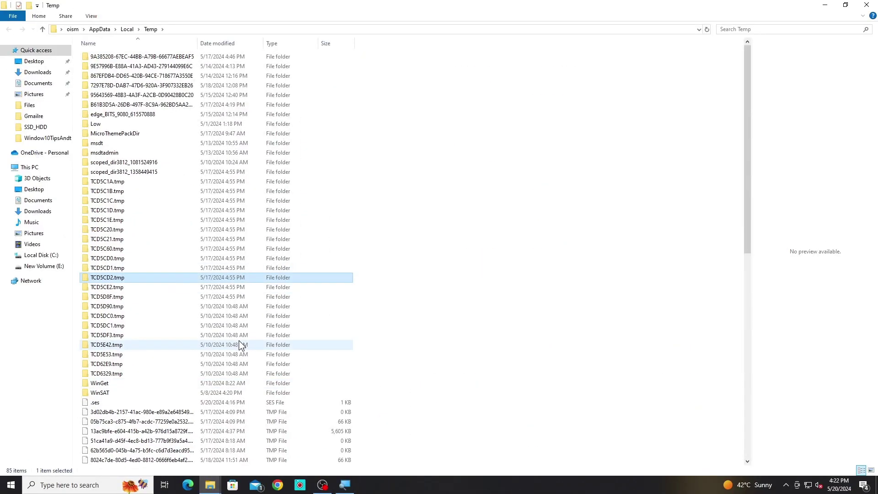
key(ctrl+a)
key(shift+Delete)
key(Return)
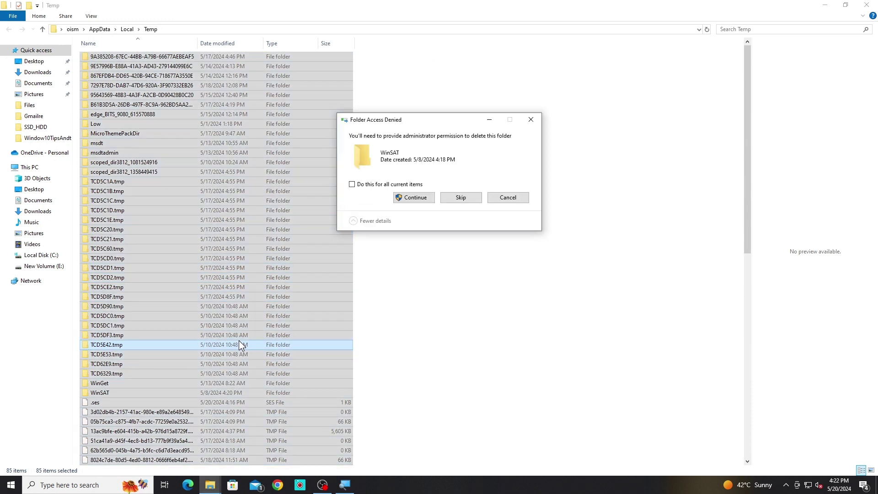
click(352, 184)
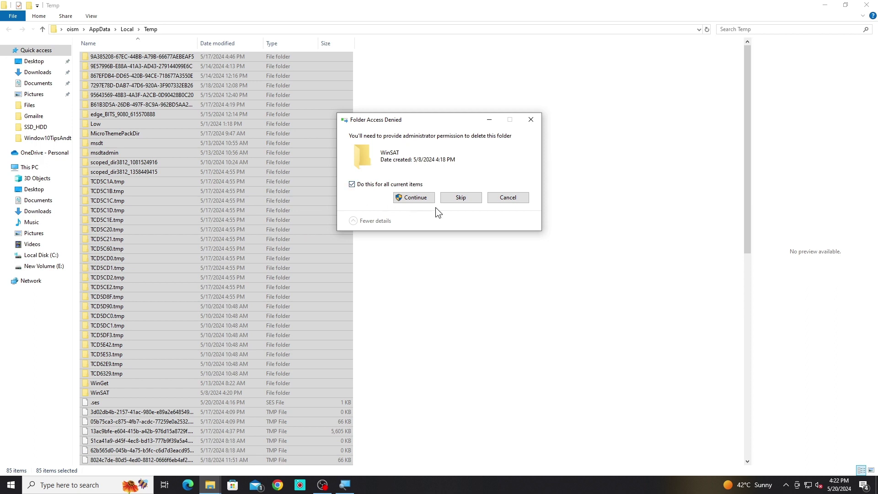
click(458, 199)
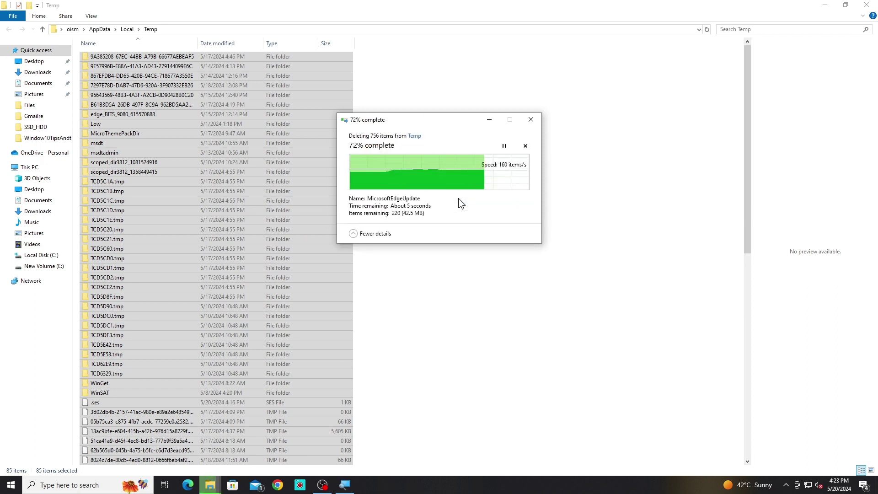
Open the Windows Prefetch folder with the Run command prefetch, granting permanent access to it.
key(super+r)
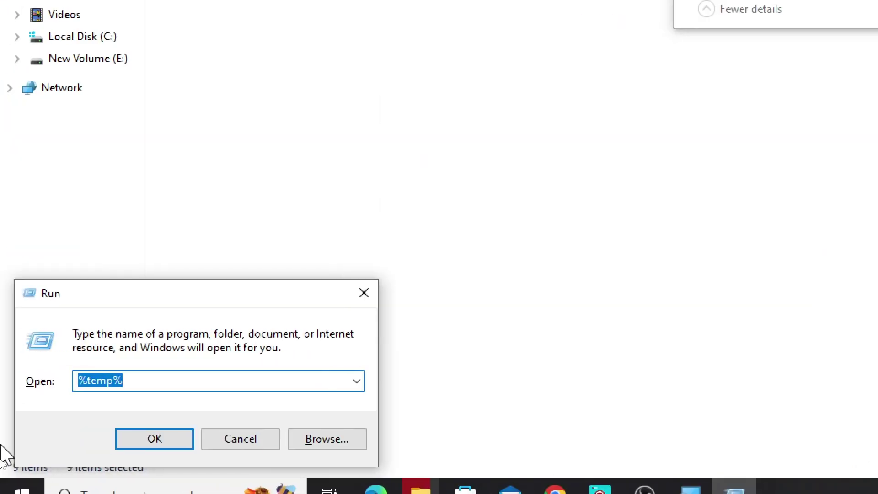
text(pref)
key(Down)
key(Return)
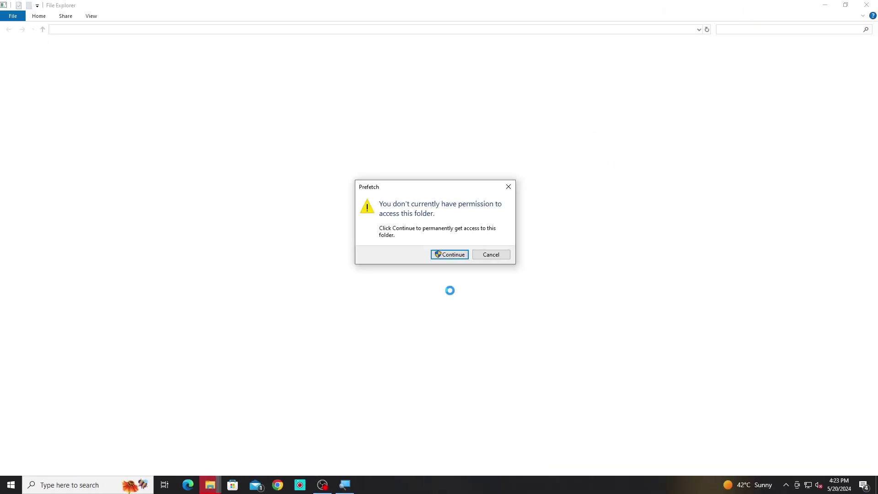
click(451, 255)
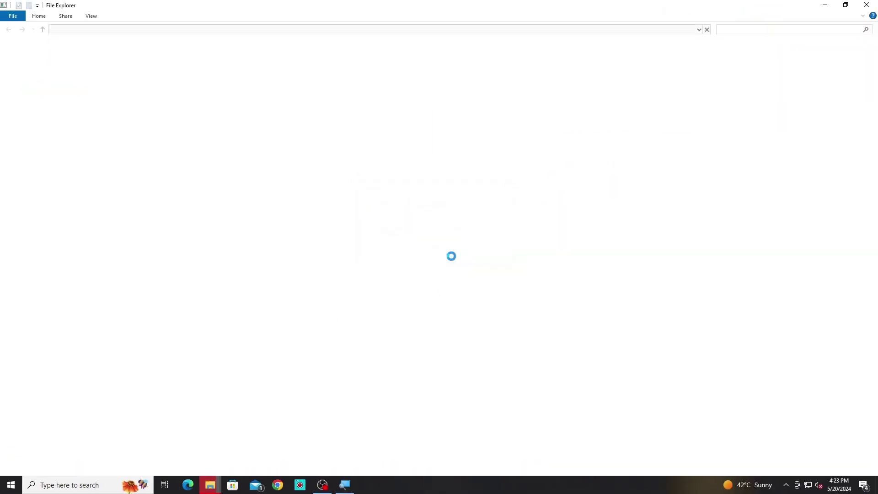
Permanently delete all items in the Prefetch folder.
click(193, 260)
key(ctrl+a)
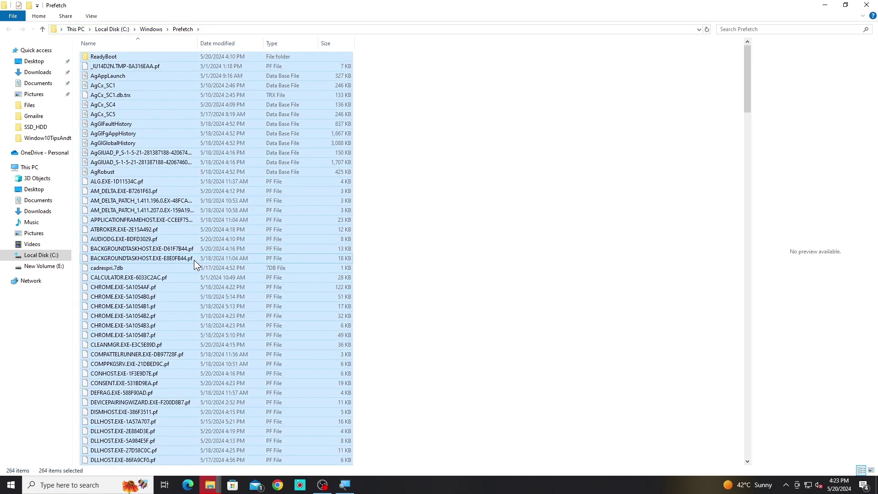
key(shift+Delete)
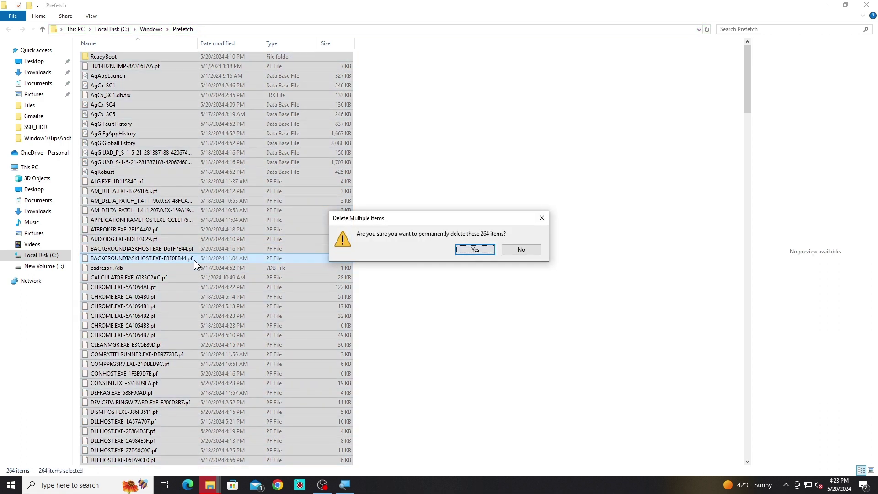
key(Return)
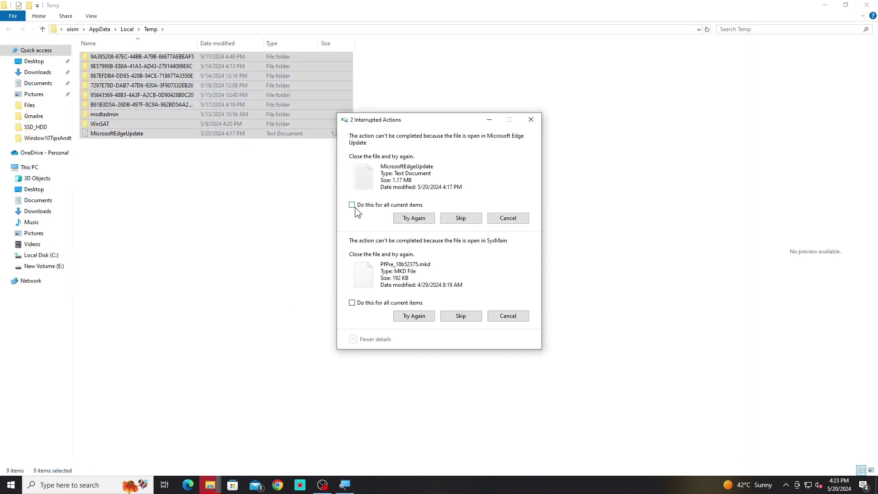
Skip all files in use for both interrupted deletions, in the local Temp and Prefetch folders.
click(352, 204)
click(352, 302)
click(461, 315)
click(470, 219)
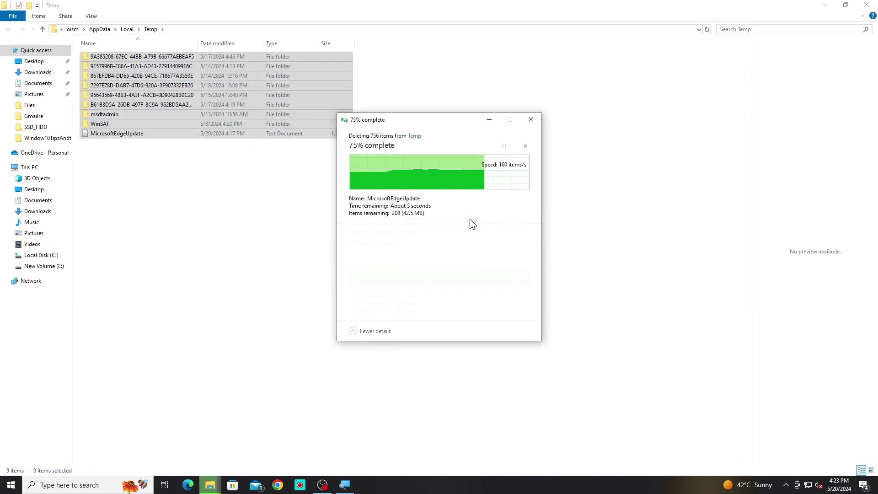